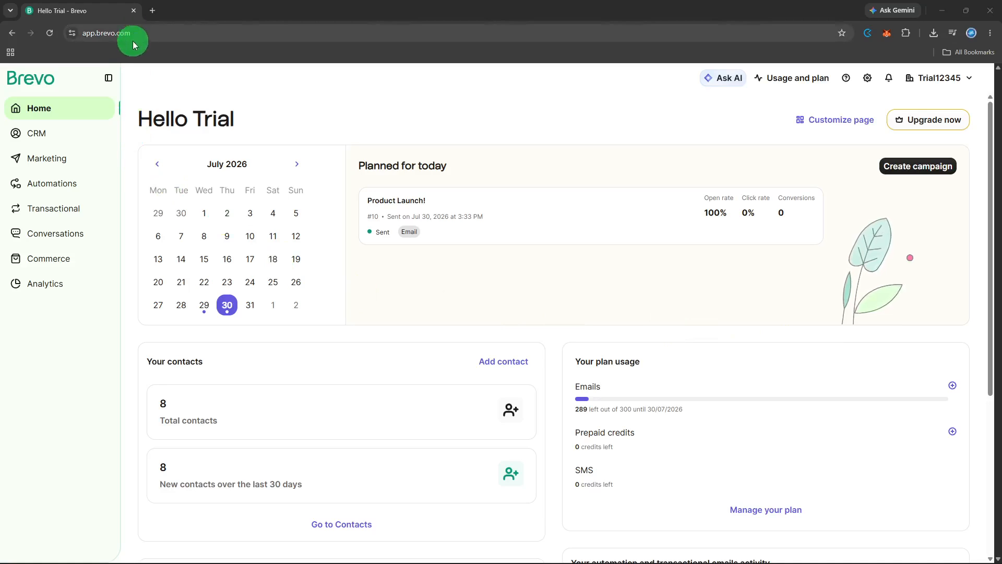
Step: Open the automation workflows and create a new automation from scratch
click(78, 187)
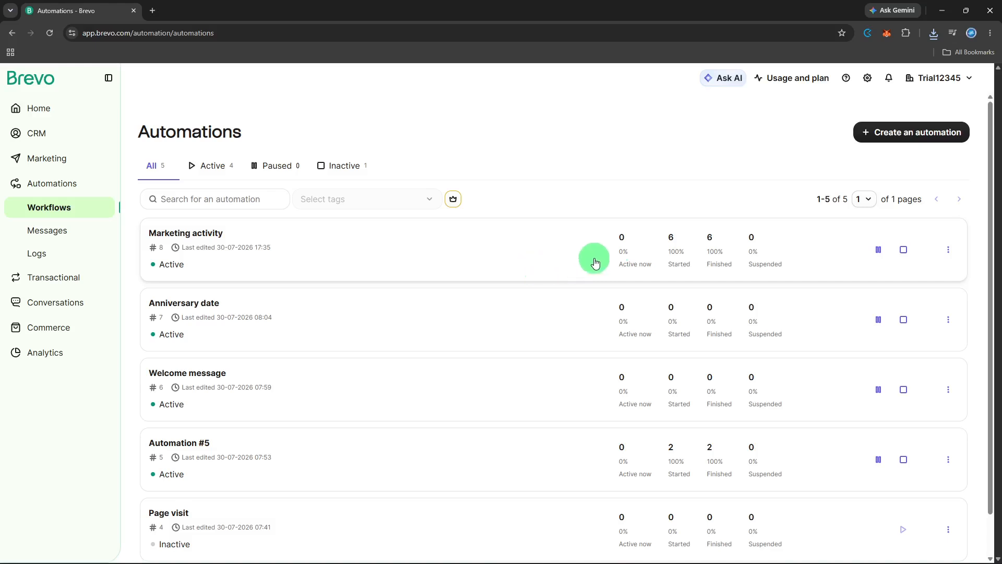
click(906, 136)
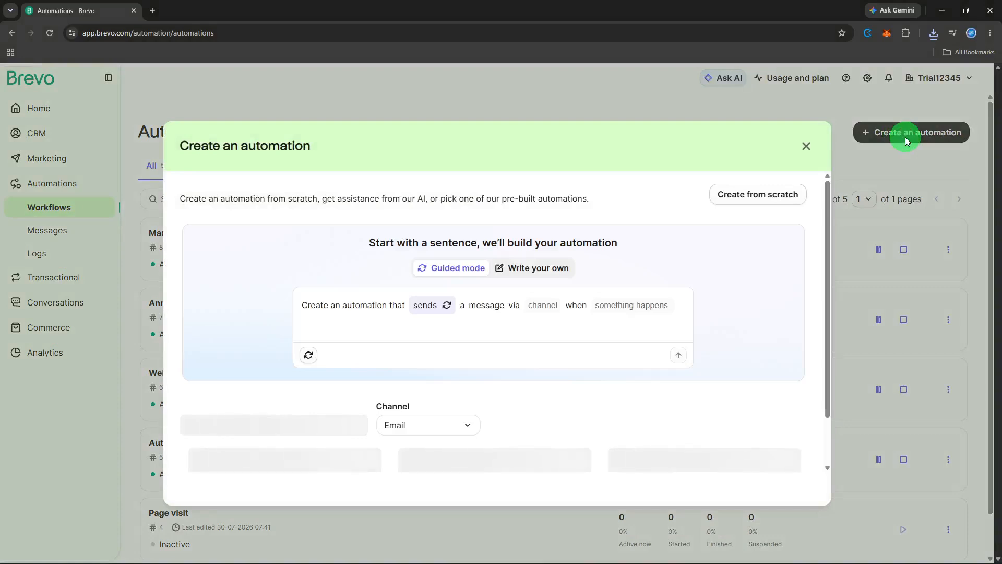
scroll(620, 285, down, 1)
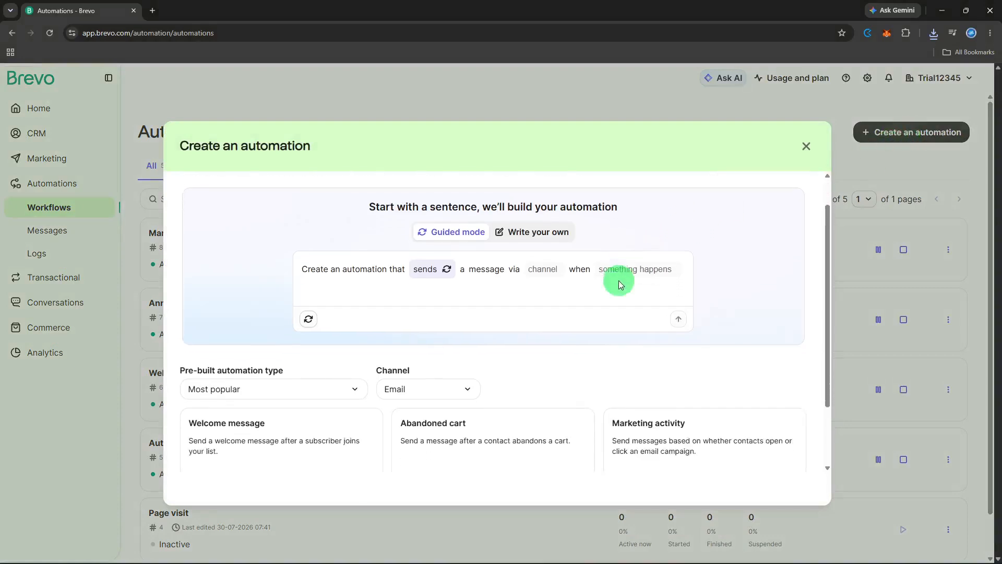
scroll(619, 285, down, 2)
scroll(620, 284, up, 3)
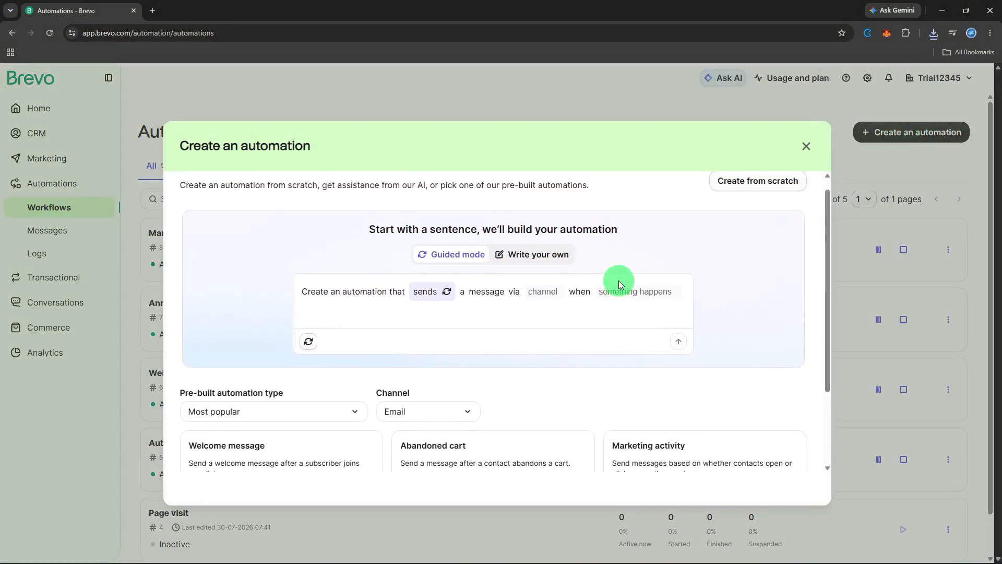
scroll(618, 285, up, 1)
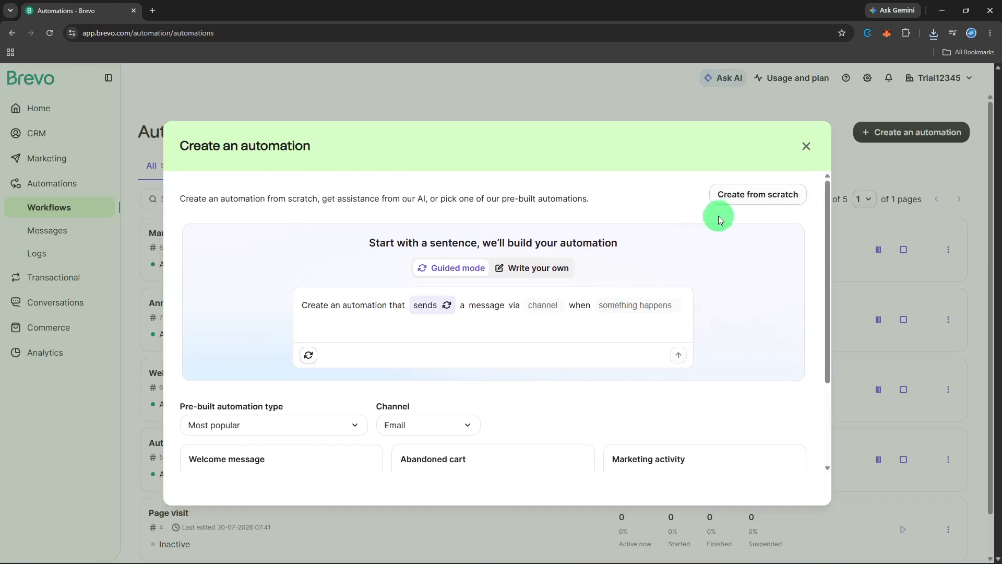
click(742, 201)
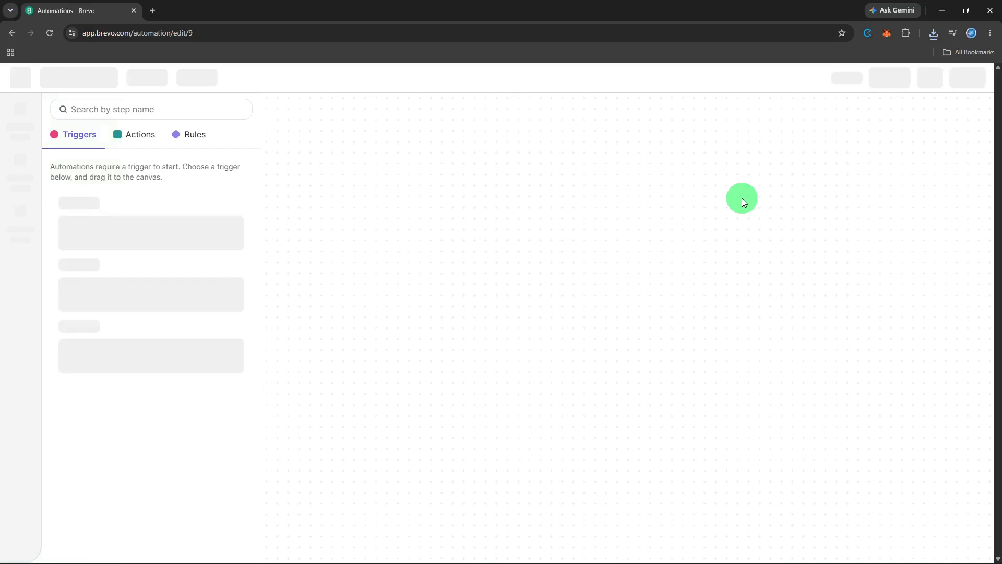
Step: Search the automation steps for "contact" and add the Contact added to list trigger to the canvas
click(183, 108)
text(c)
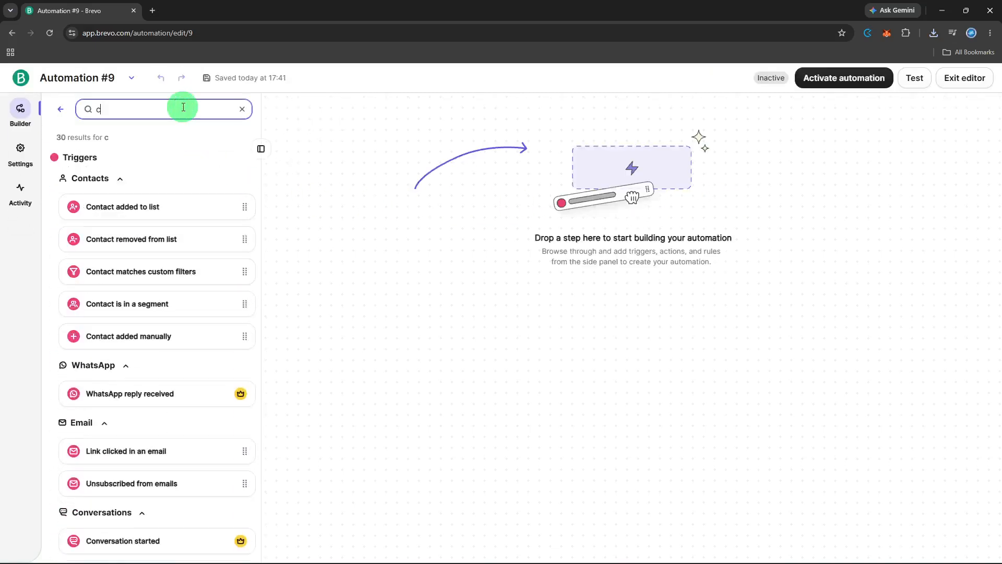
text(ontact)
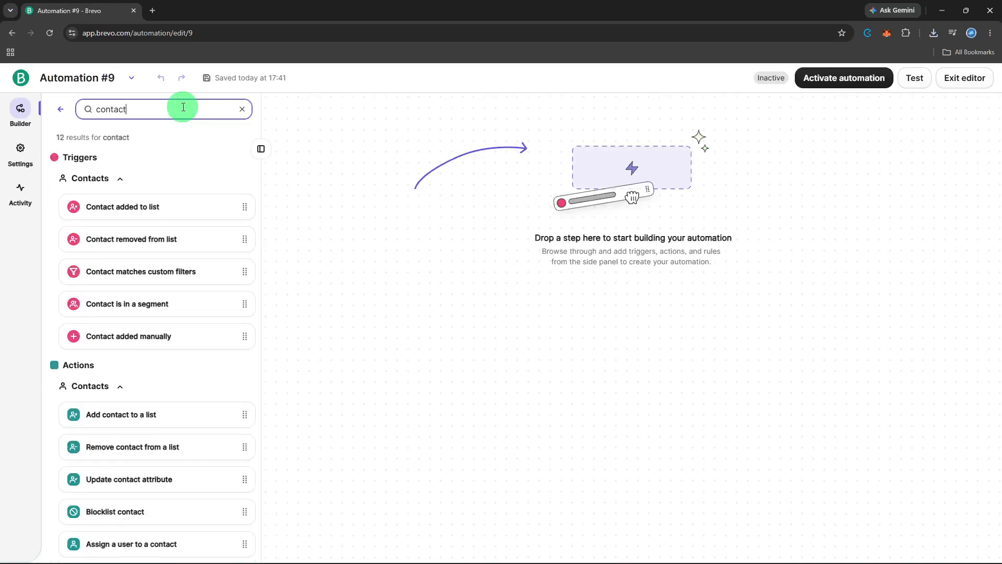
click(176, 209)
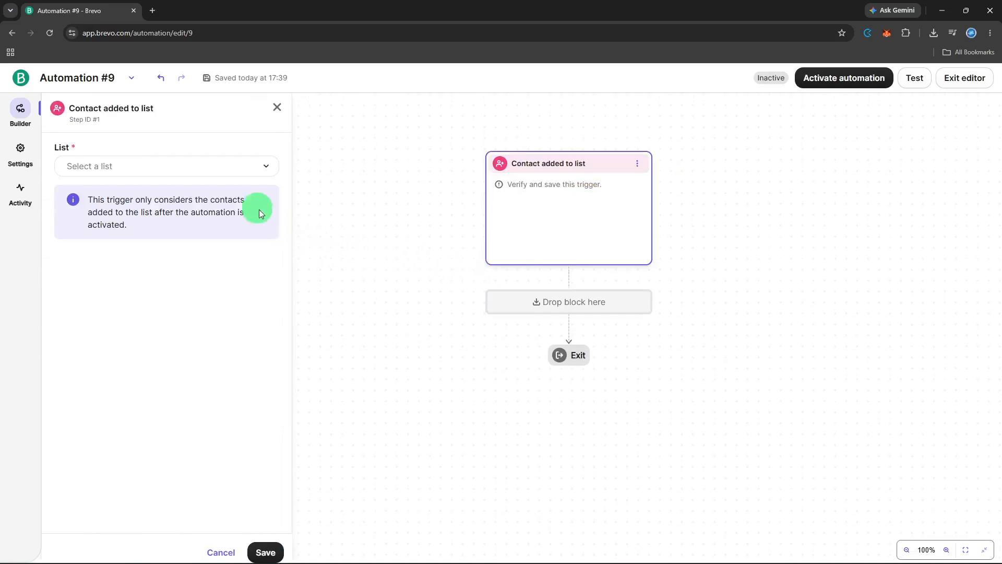
Step: Set the trigger's list to identified_contacts #5 from the marketing_automation folder and save the trigger
click(242, 174)
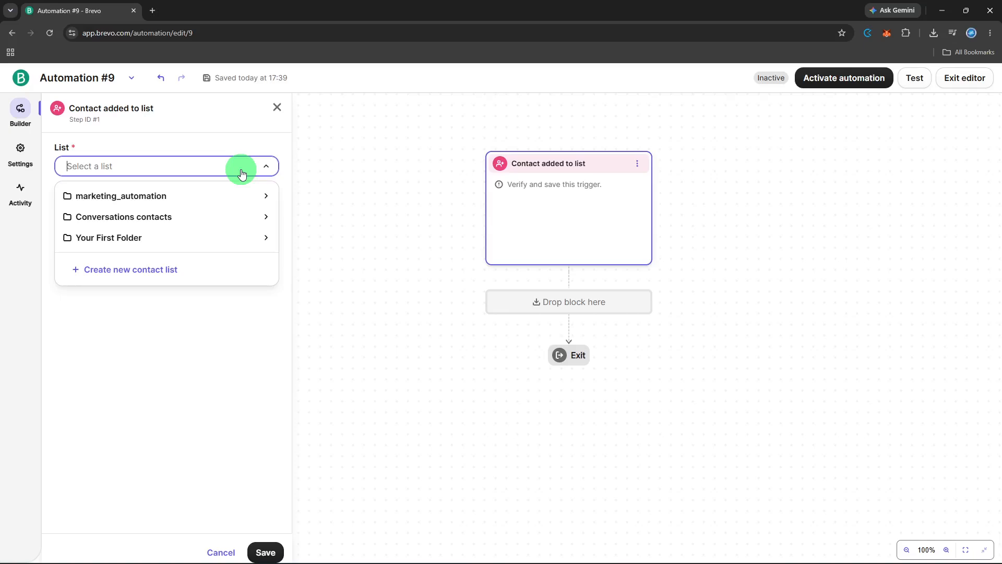
click(221, 196)
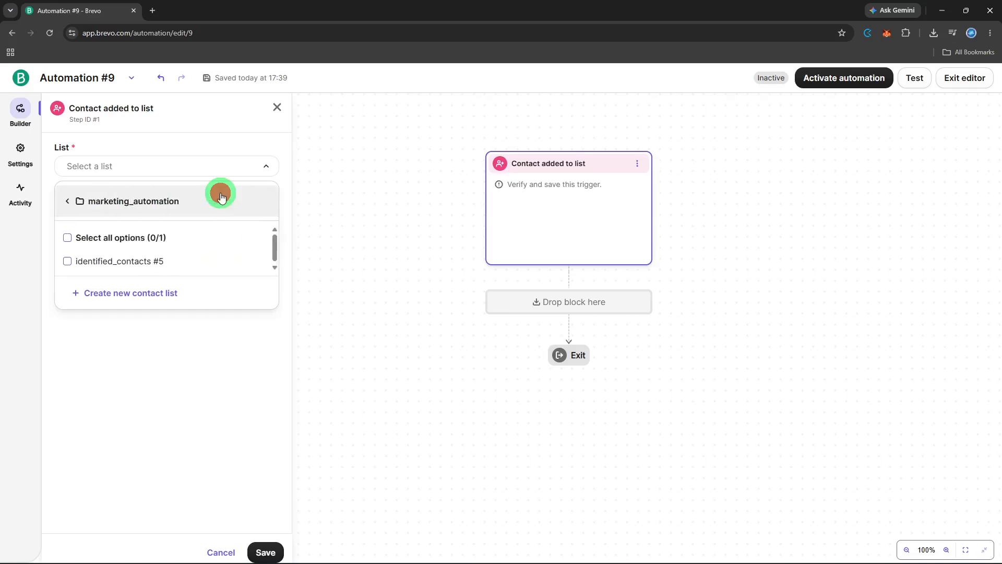
click(208, 261)
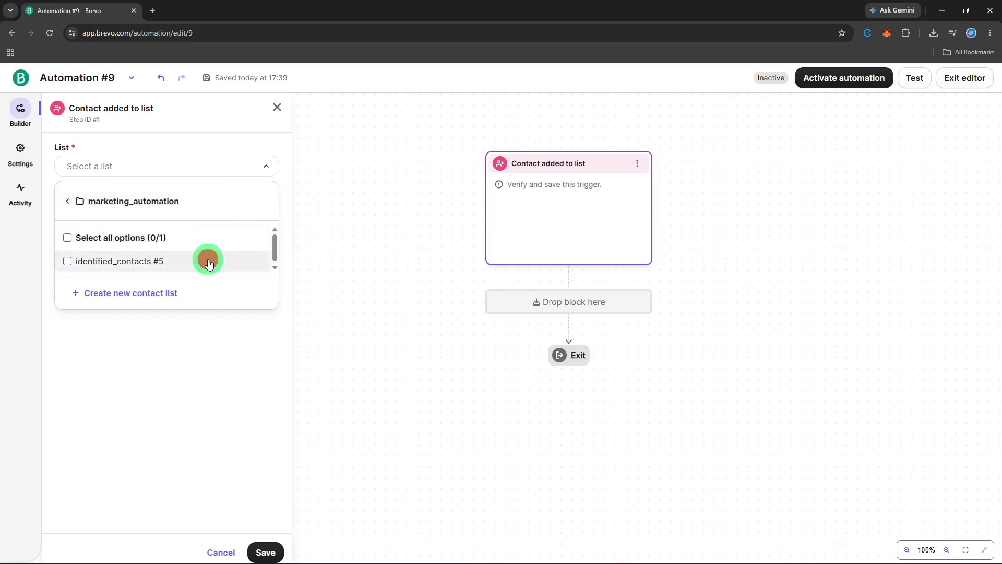
click(205, 363)
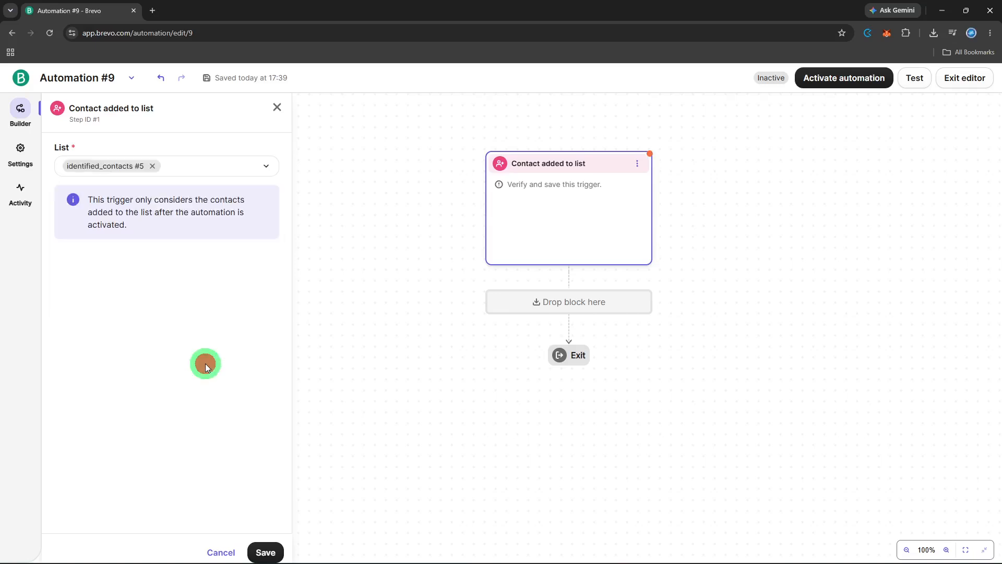
click(269, 559)
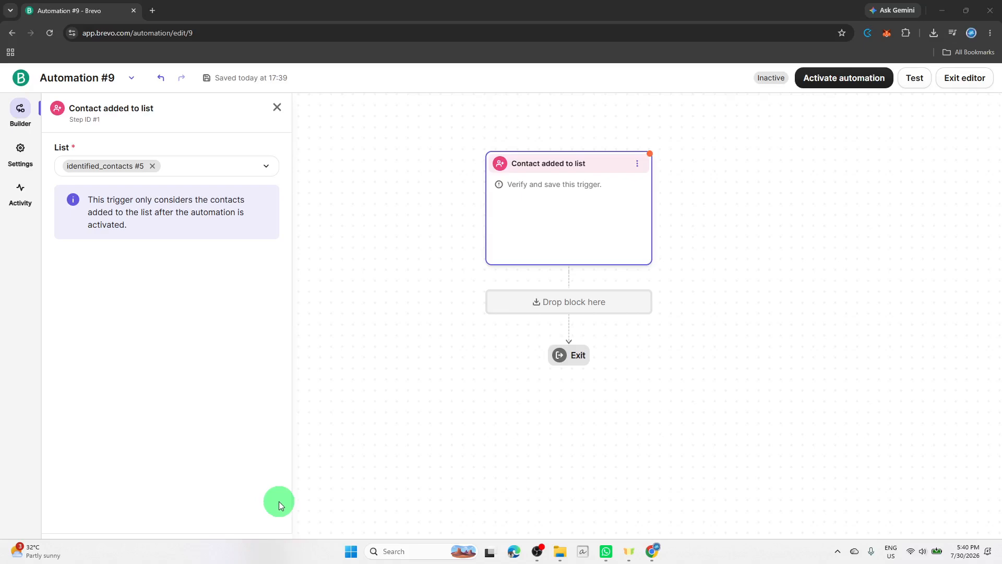
click(278, 501)
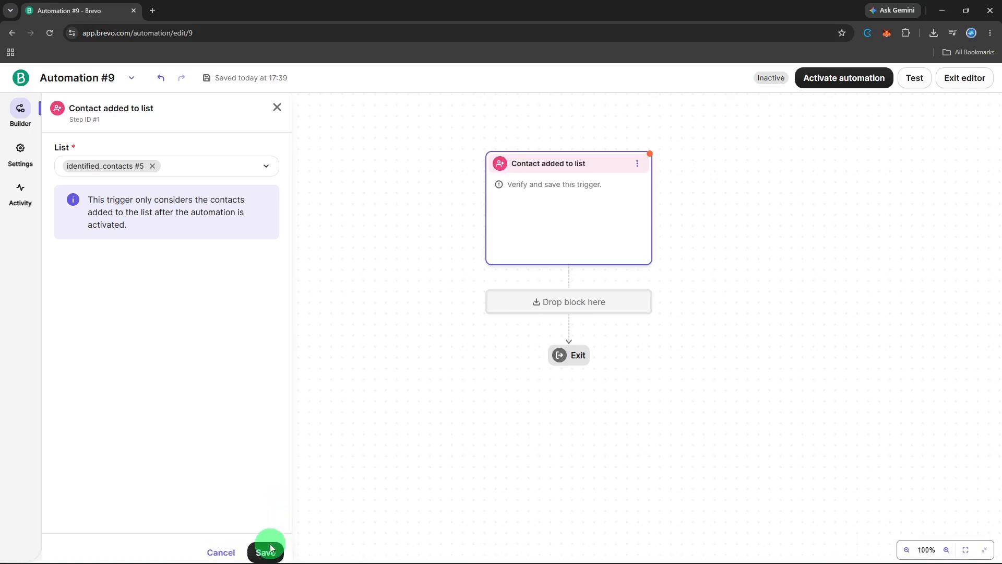
click(270, 549)
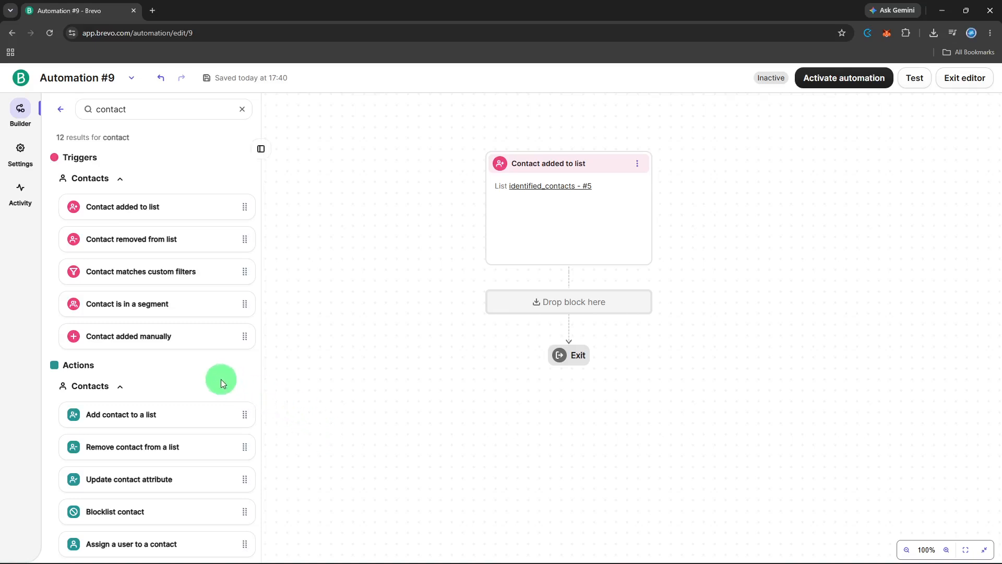
Step: Place an Add contact to a list action directly below the Contact added to list trigger
scroll(218, 378, down, 2)
scroll(217, 376, up, 2)
scroll(233, 320, down, 2)
scroll(234, 321, down, 1)
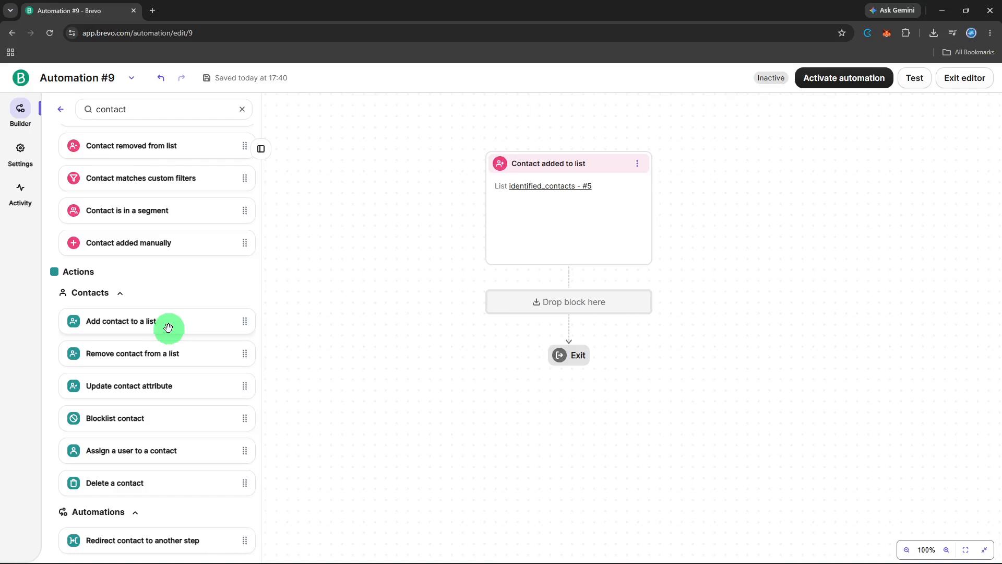
drag(168, 328, 560, 306)
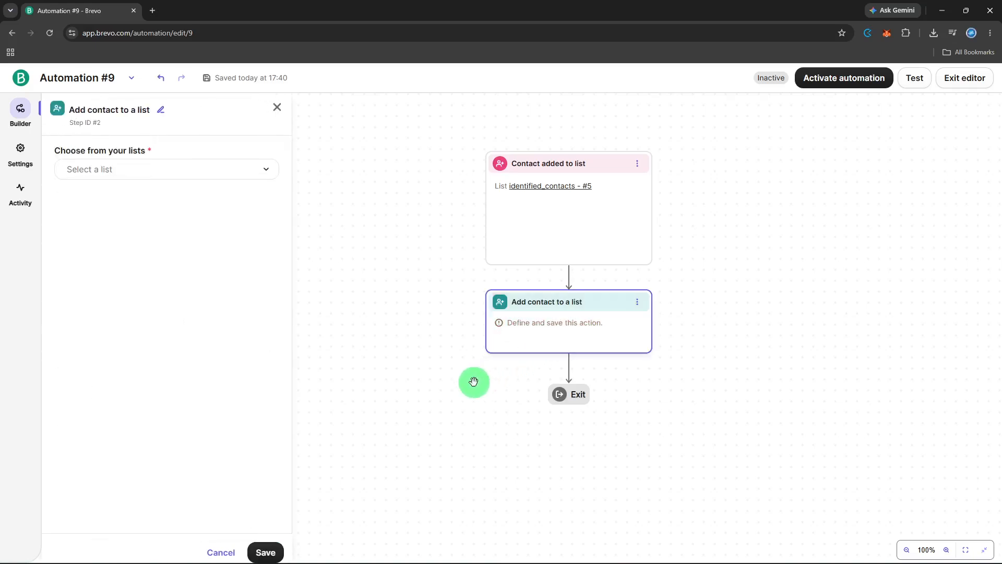
Step: Set the action's list to Your first list #2 from Your First Folder and save the action
click(204, 179)
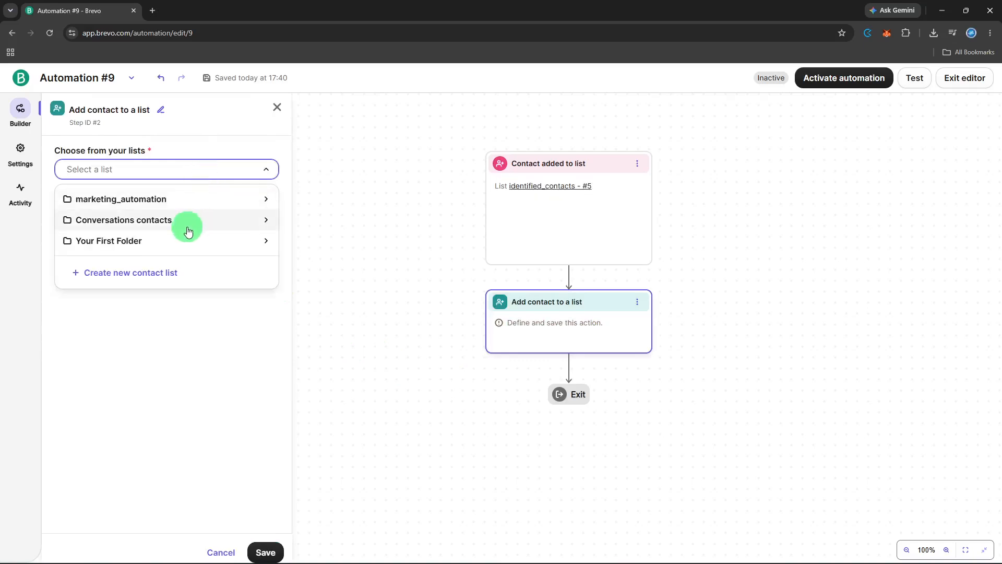
click(183, 239)
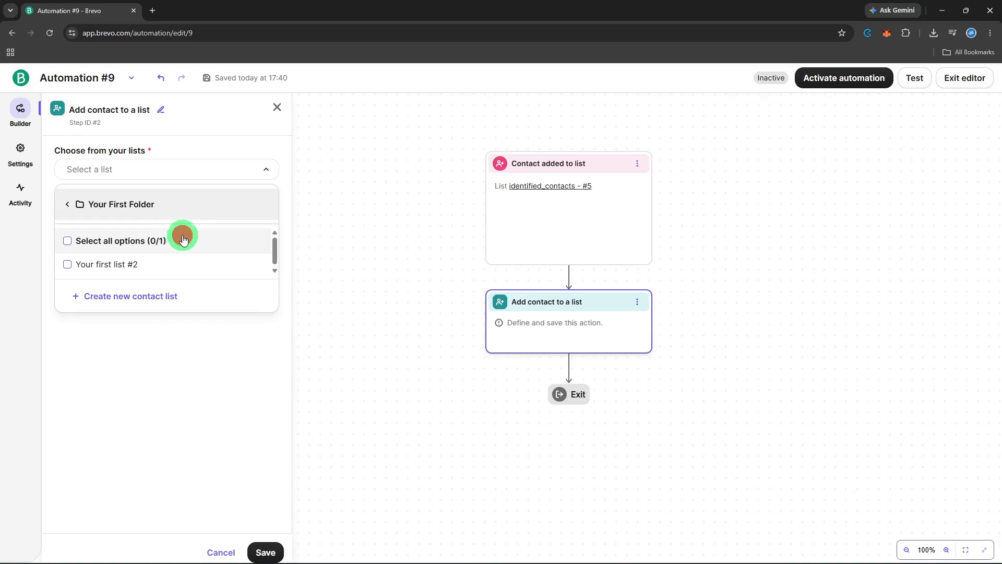
click(174, 265)
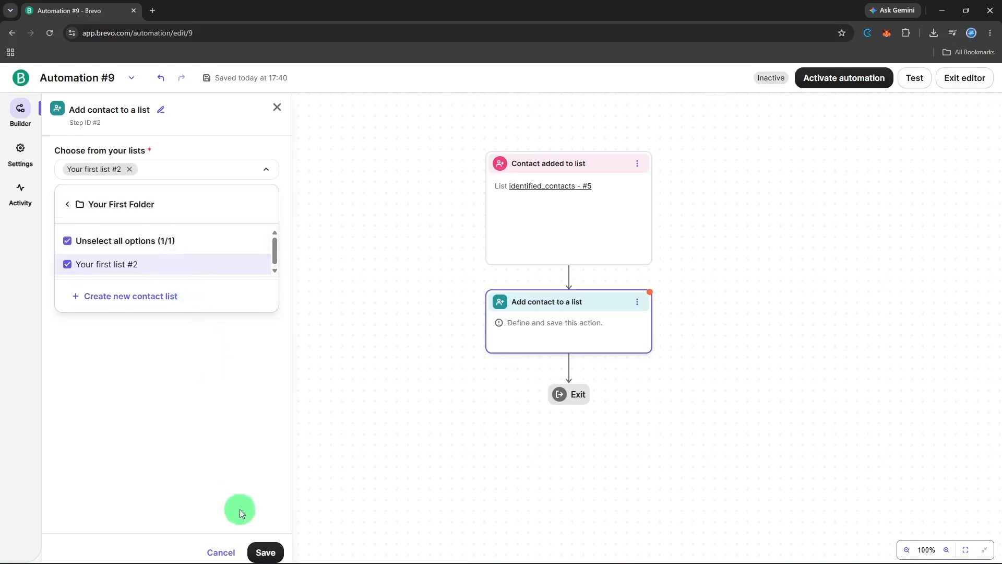
click(265, 552)
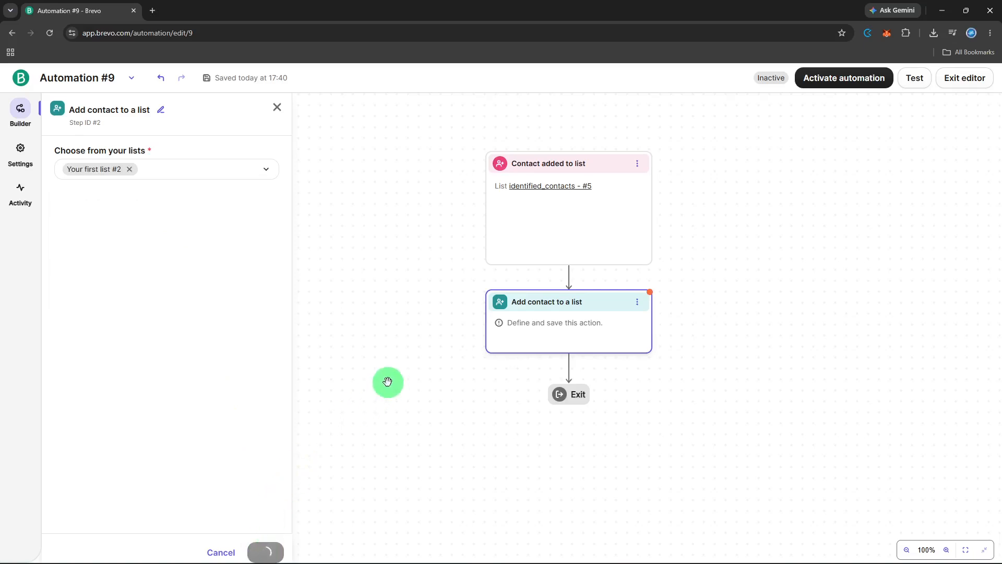
click(345, 418)
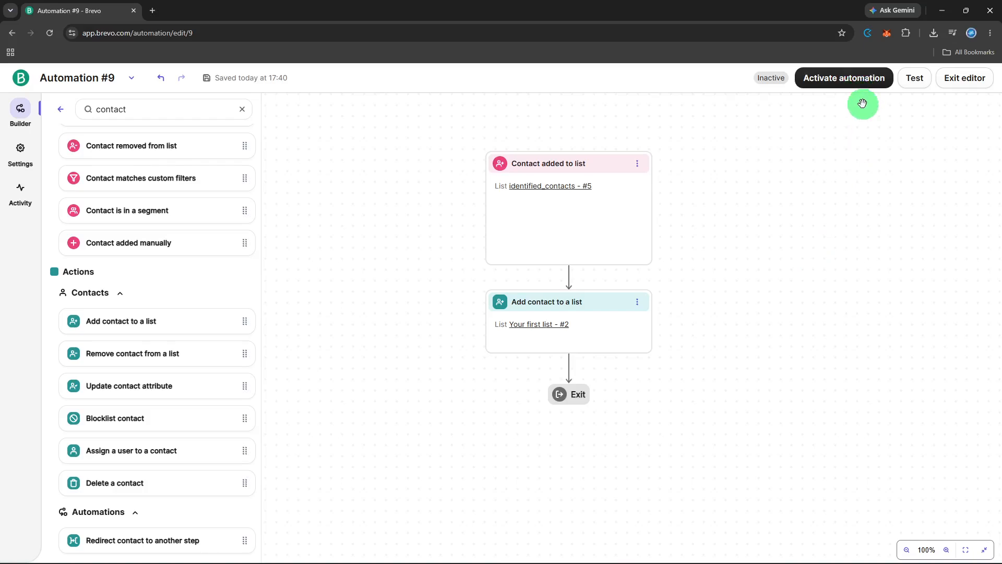
Step: View the automation's message testing options, then close them
click(910, 87)
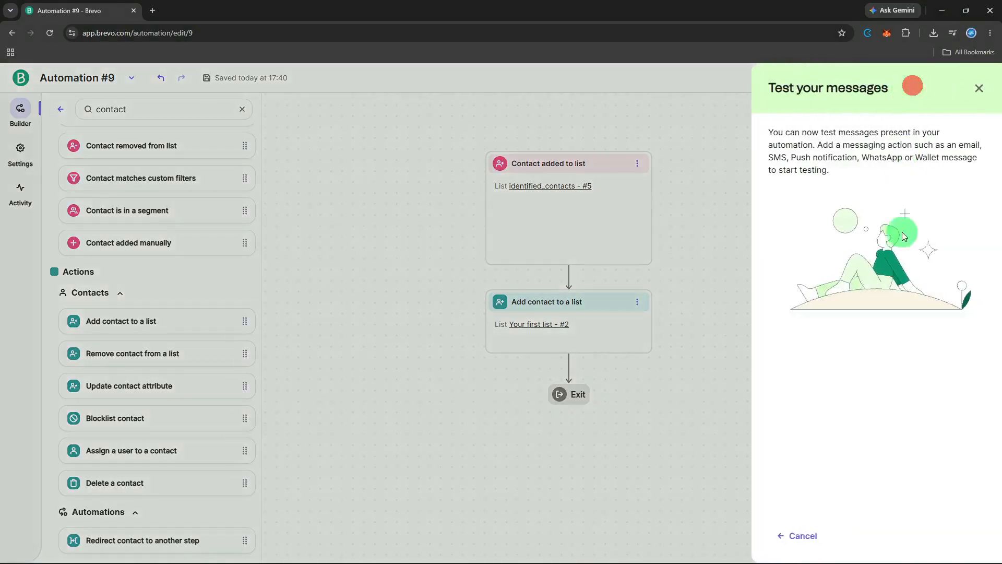
click(801, 530)
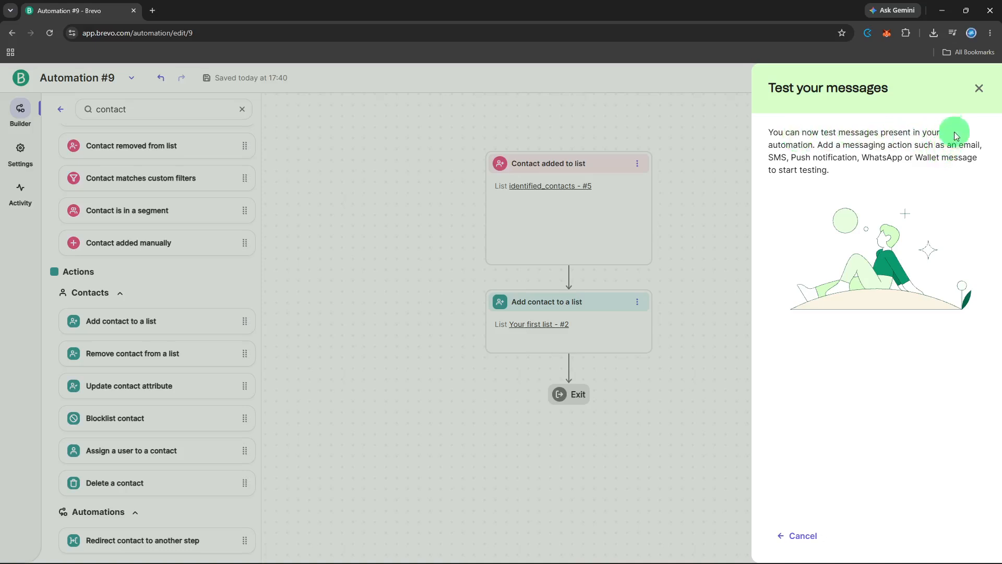
click(979, 88)
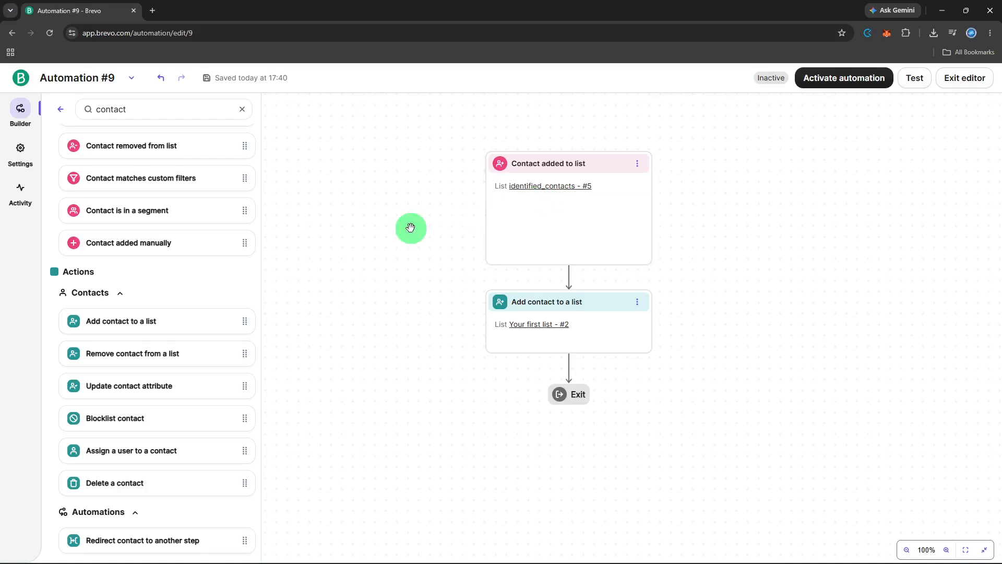
Step: Clear the step search and look through the available triggers, from contacts and forms to email, conversations and deals
scroll(253, 239, up, 3)
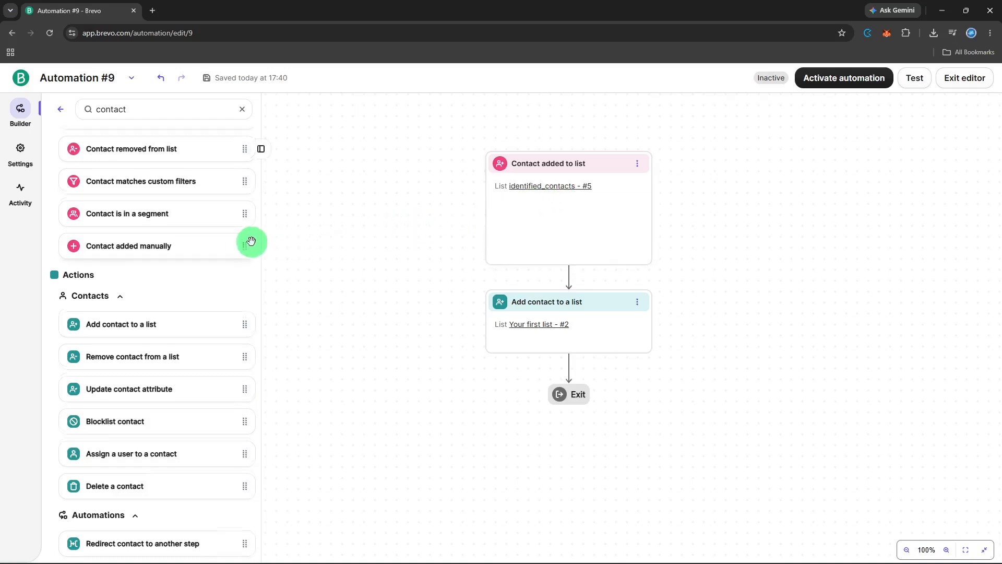
click(241, 108)
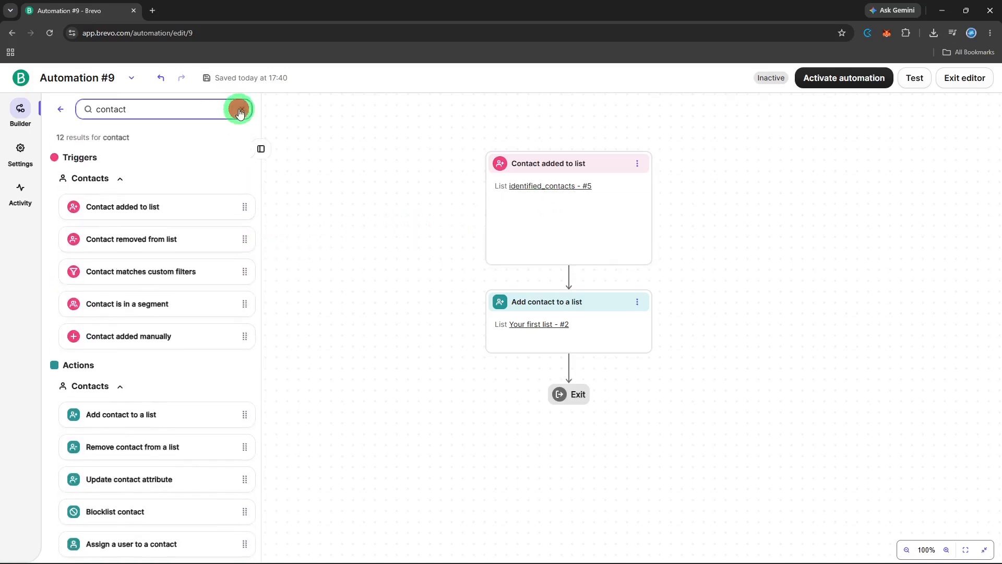
click(61, 108)
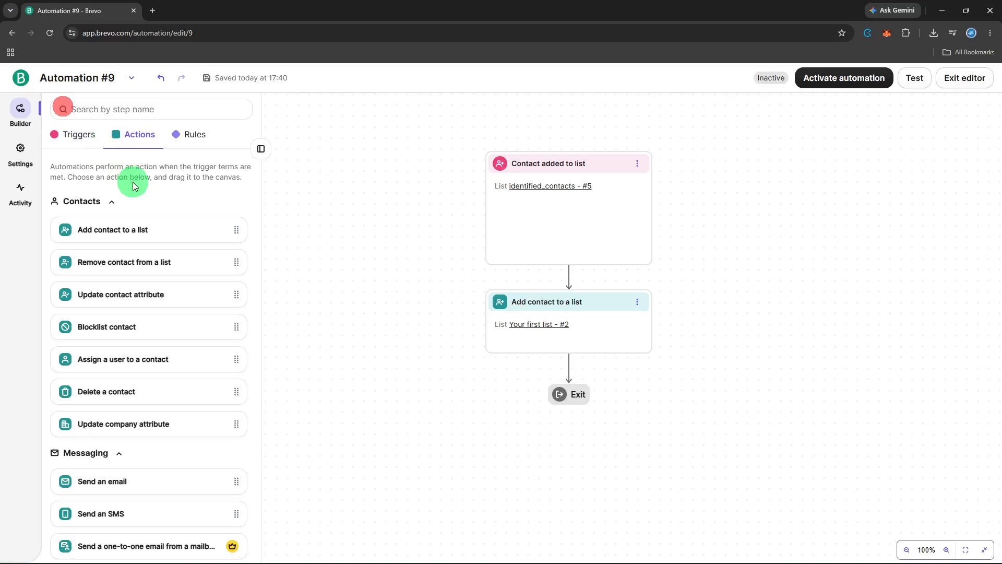
click(86, 142)
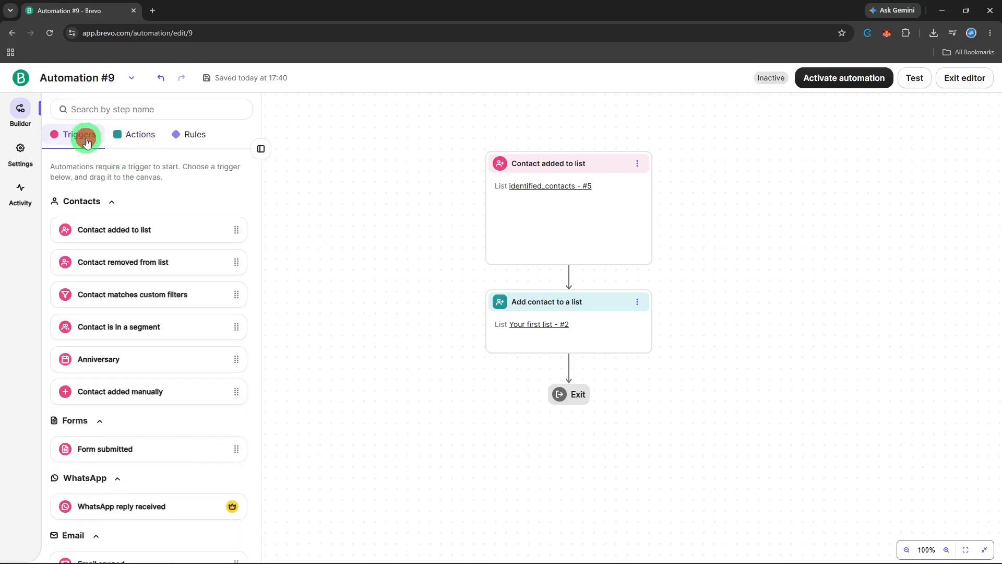
scroll(151, 260, down, 4)
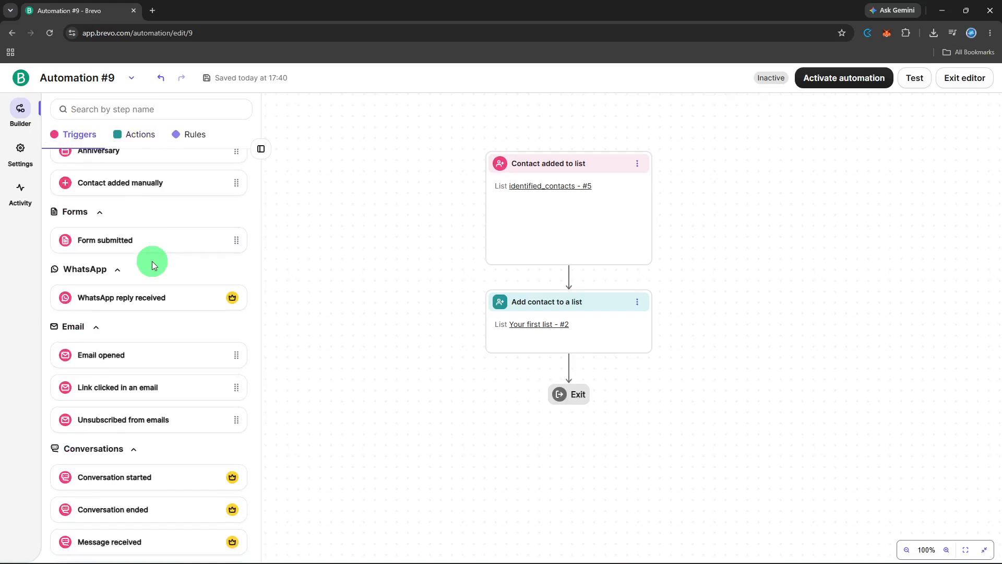
scroll(152, 260, down, 1)
scroll(152, 261, down, 1)
scroll(152, 261, down, 1)
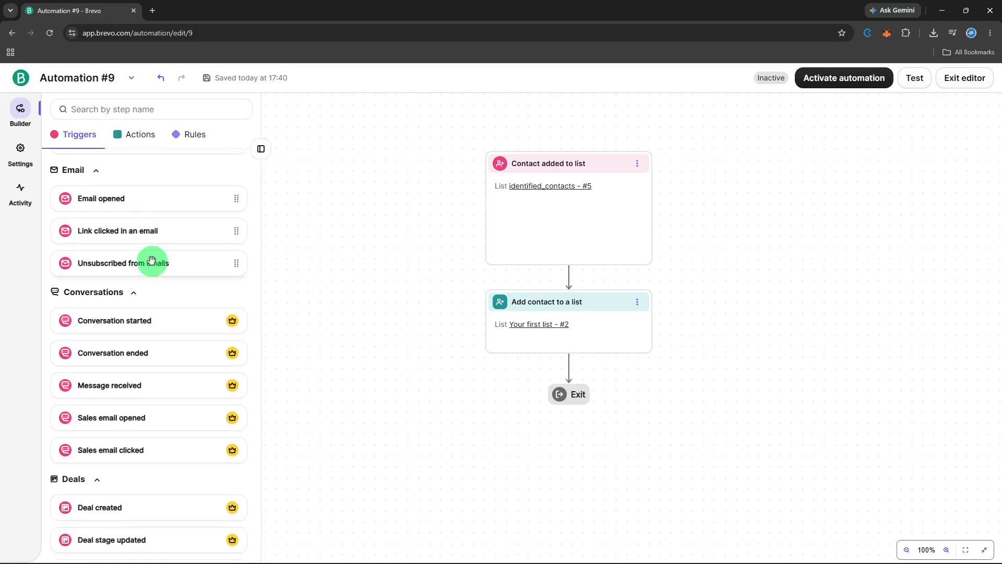
scroll(151, 260, up, 2)
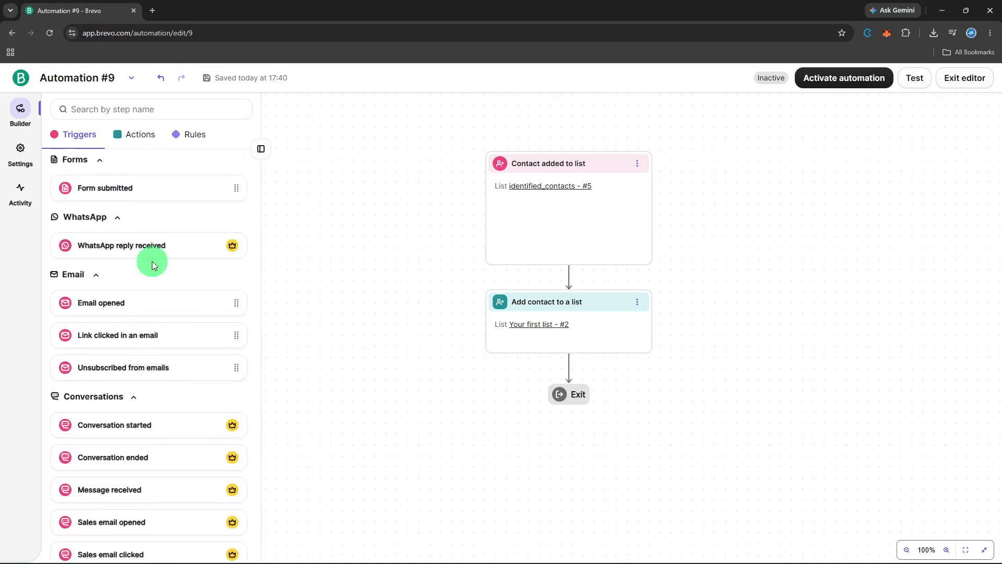
scroll(152, 261, up, 1)
scroll(152, 261, up, 3)
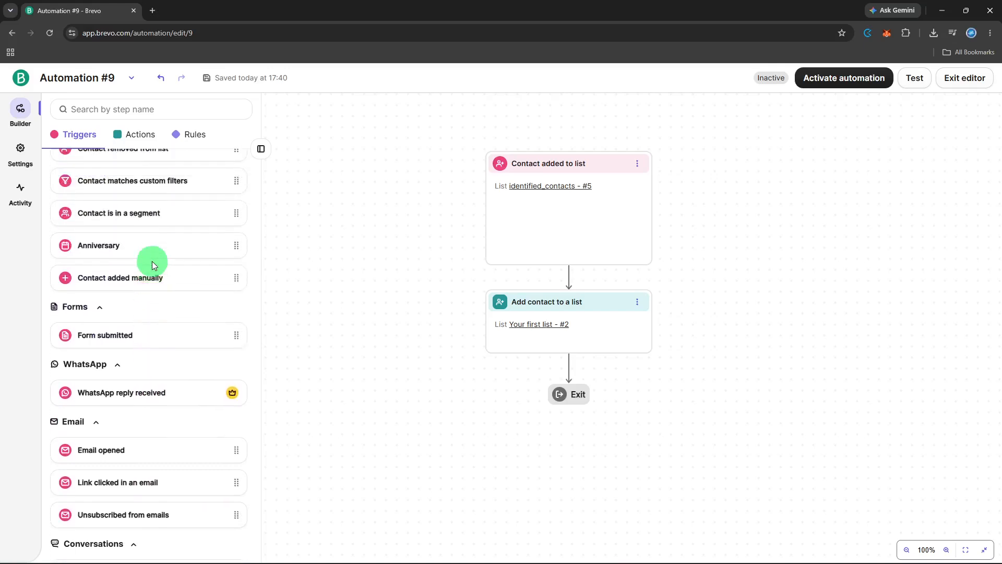
scroll(151, 261, up, 1)
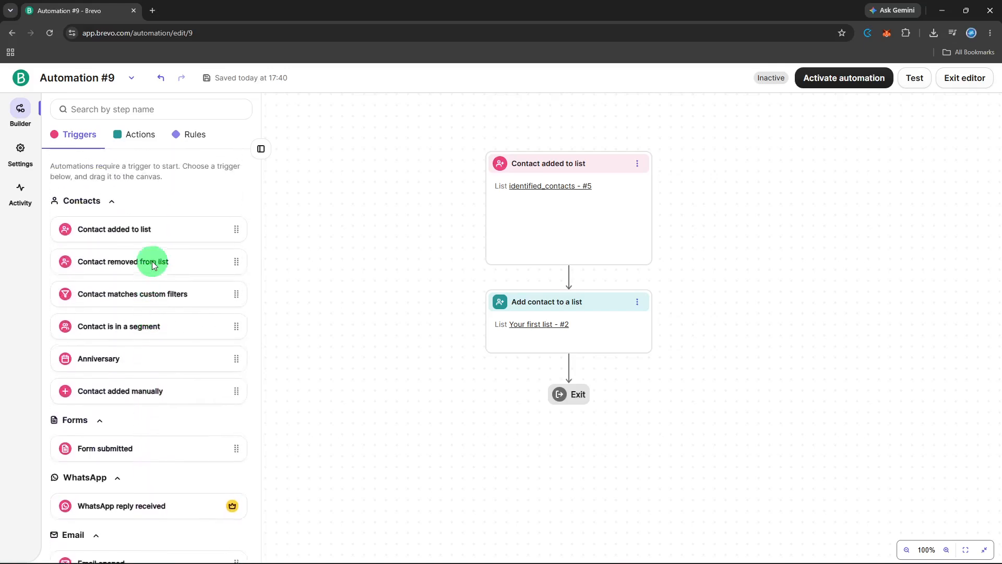